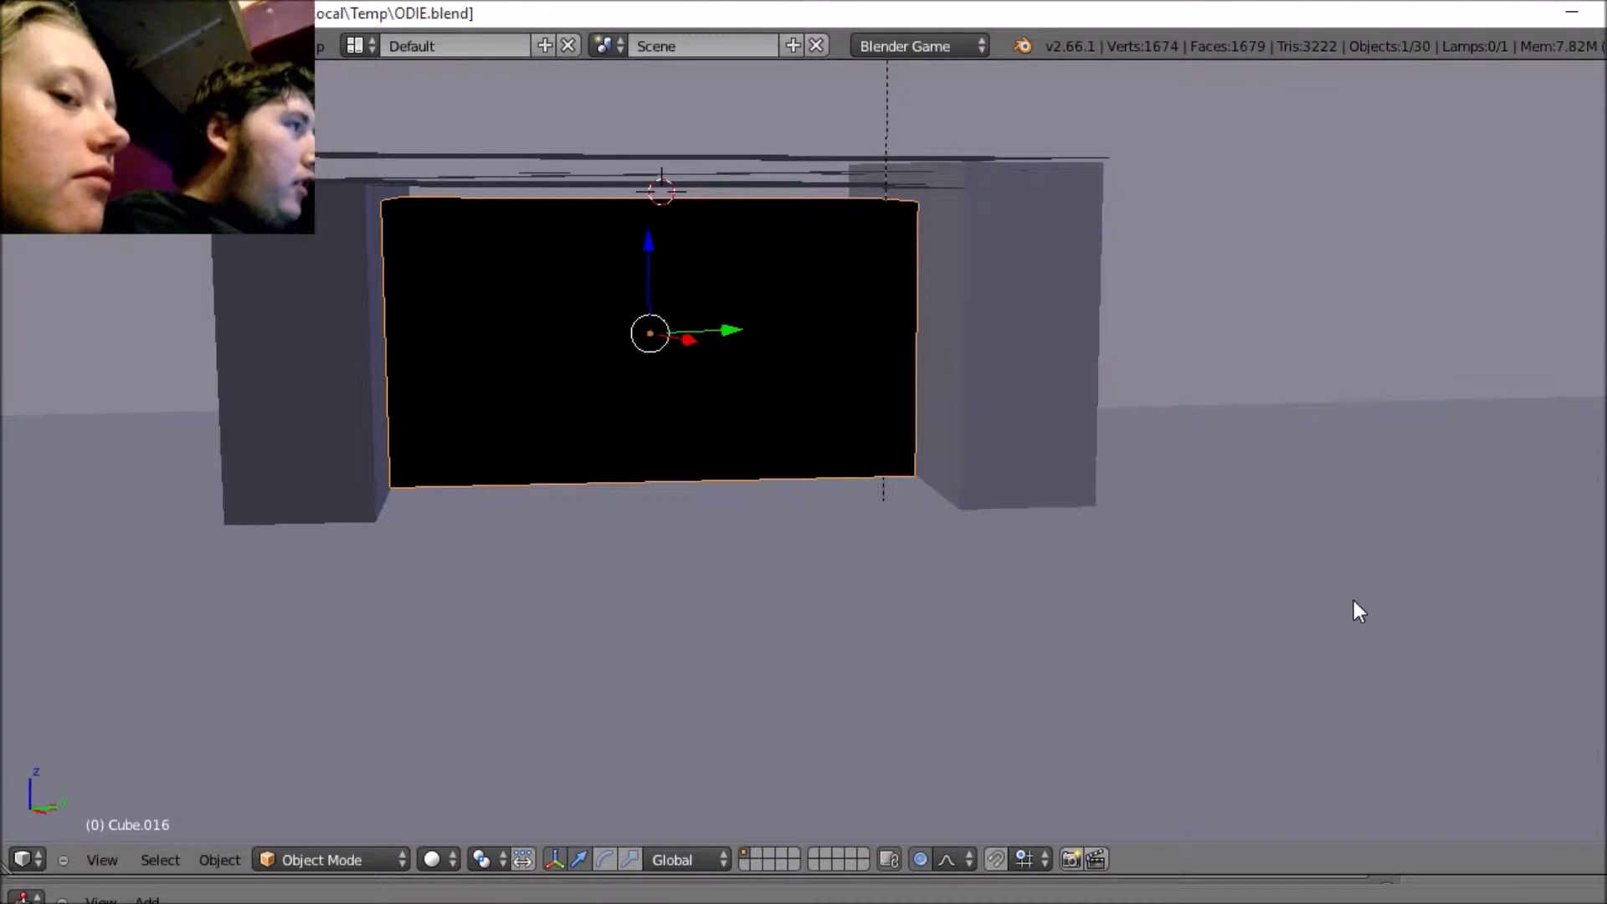
- Start the One Day in Elastics demo from the game engine options
left_click(257, 45)
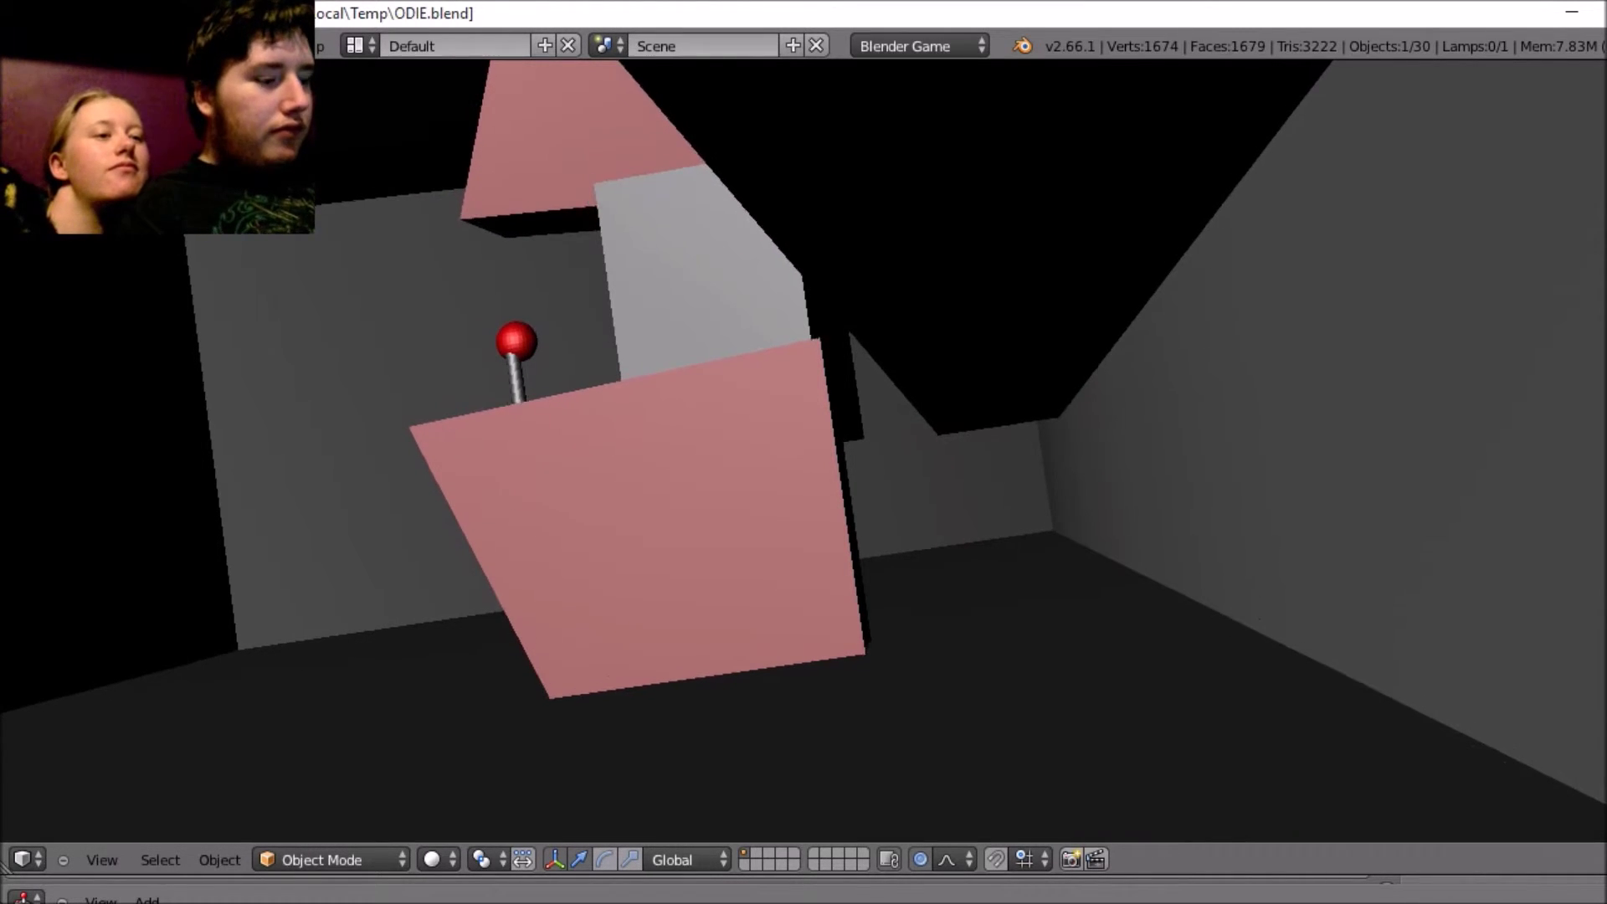
- Turn the player view with the arrow keys until it faces the black slab and grey wall
key("Left")
key("Left")
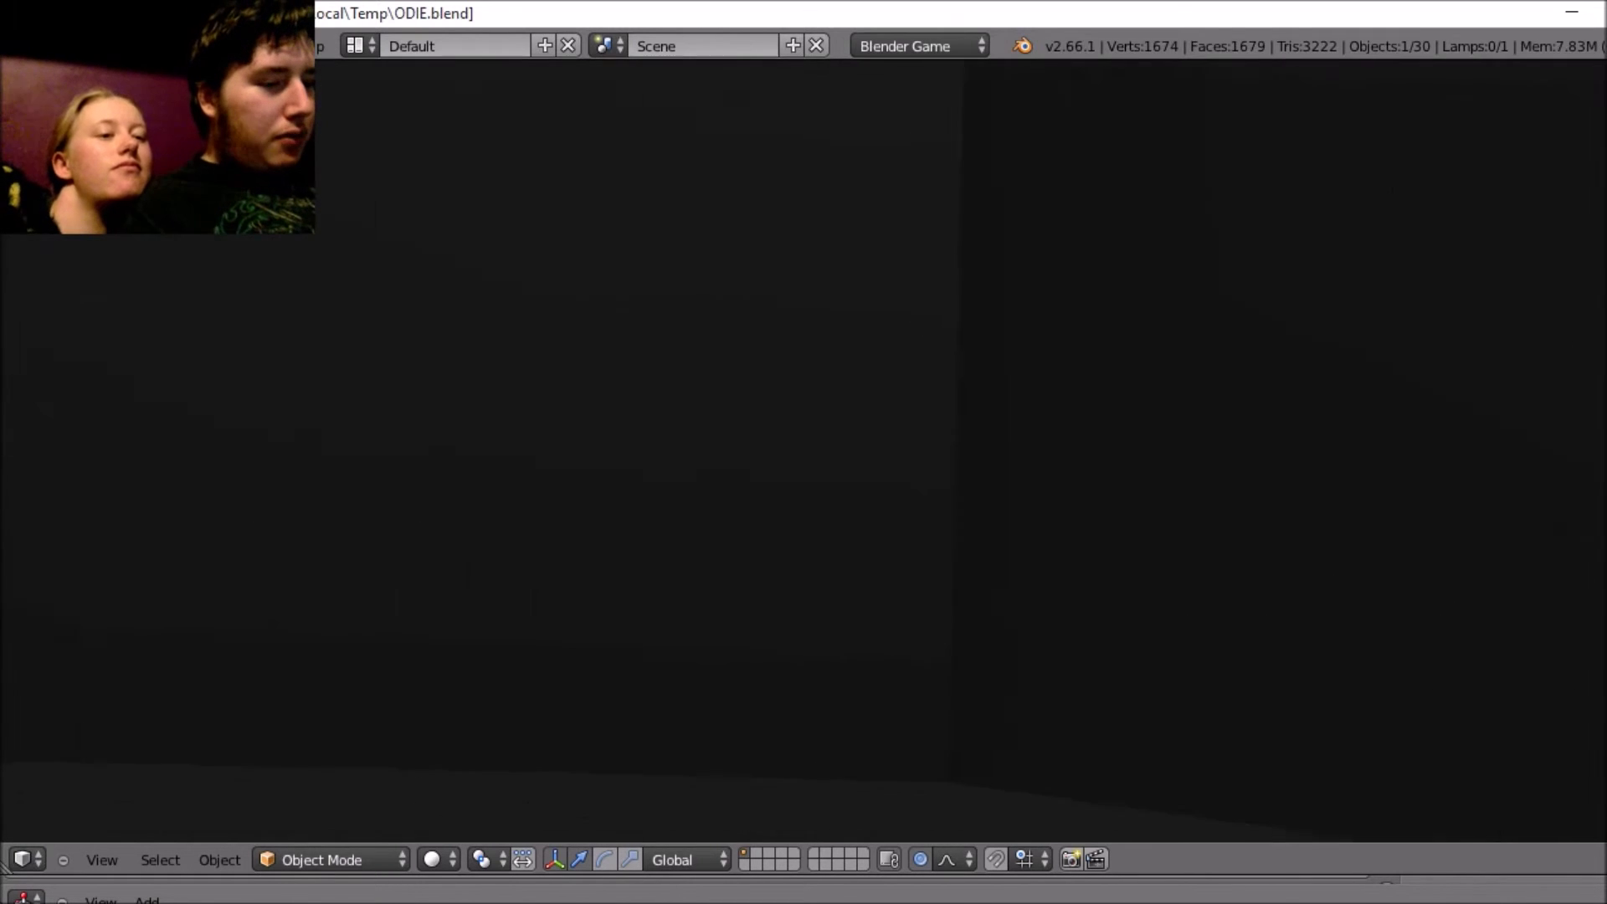
key("Right")
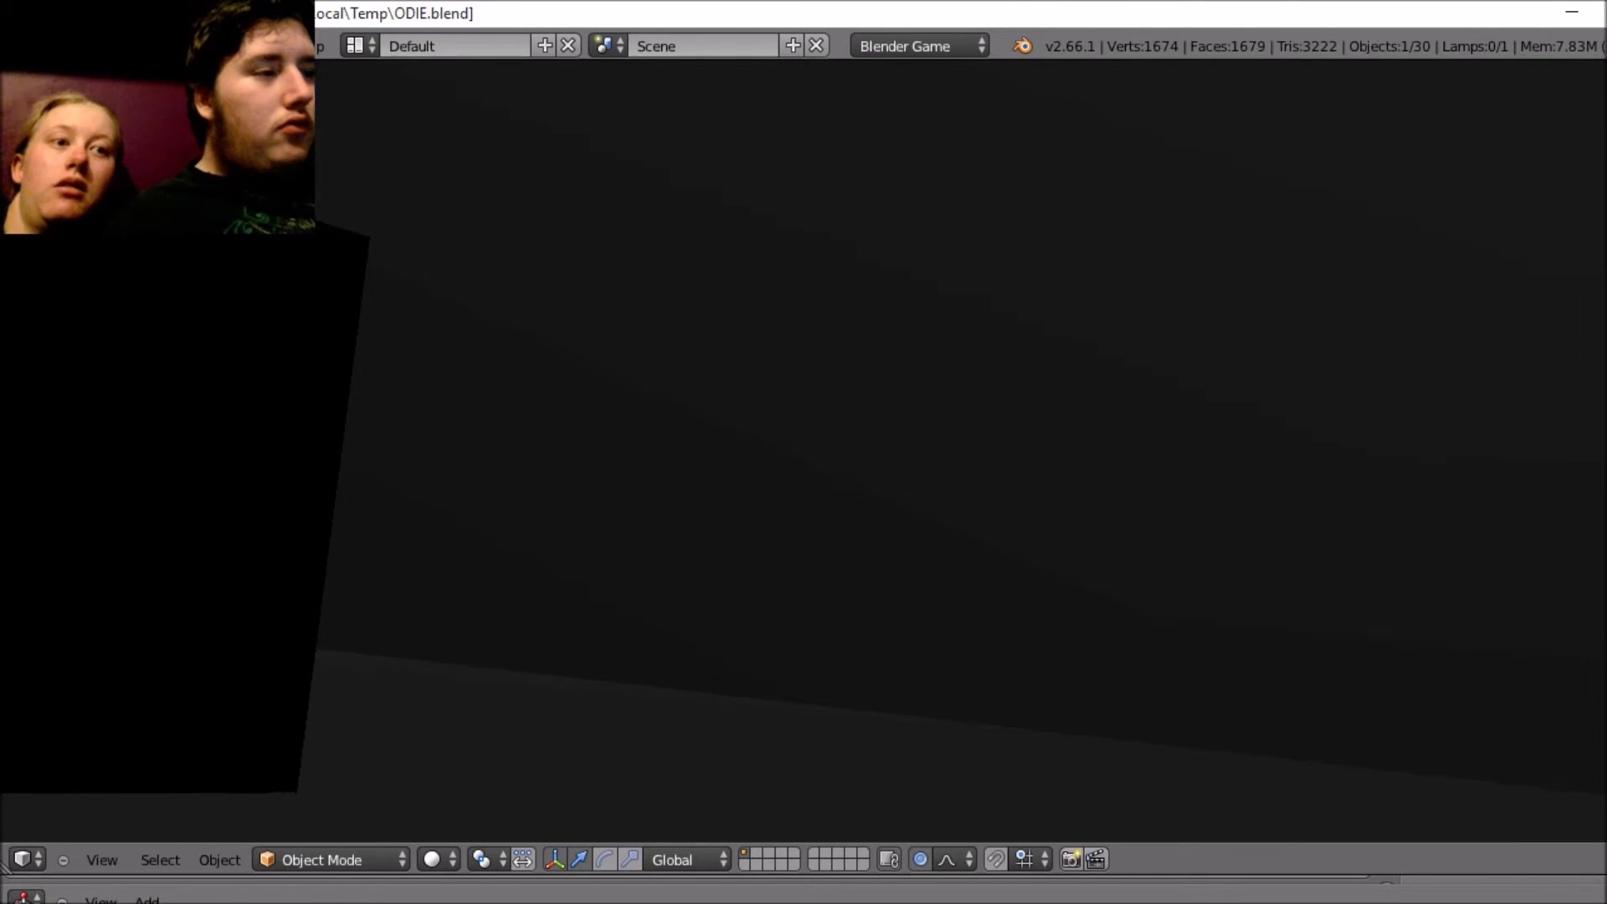
- Stop the running game and show a narrower object transform side panel
key("Escape")
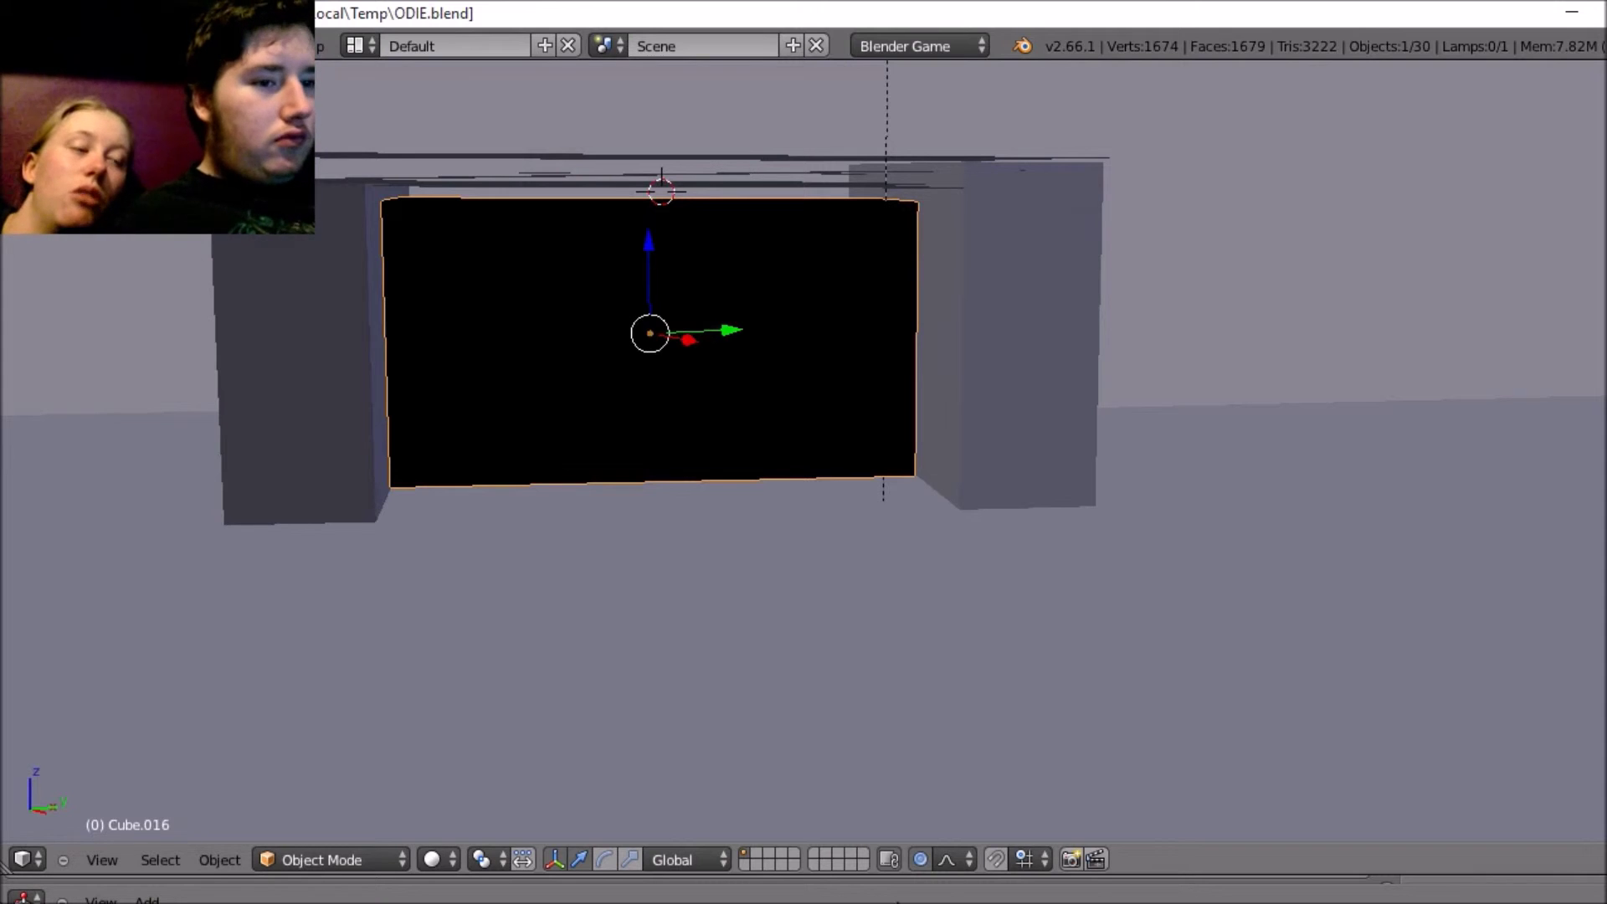
right_click(101, 894)
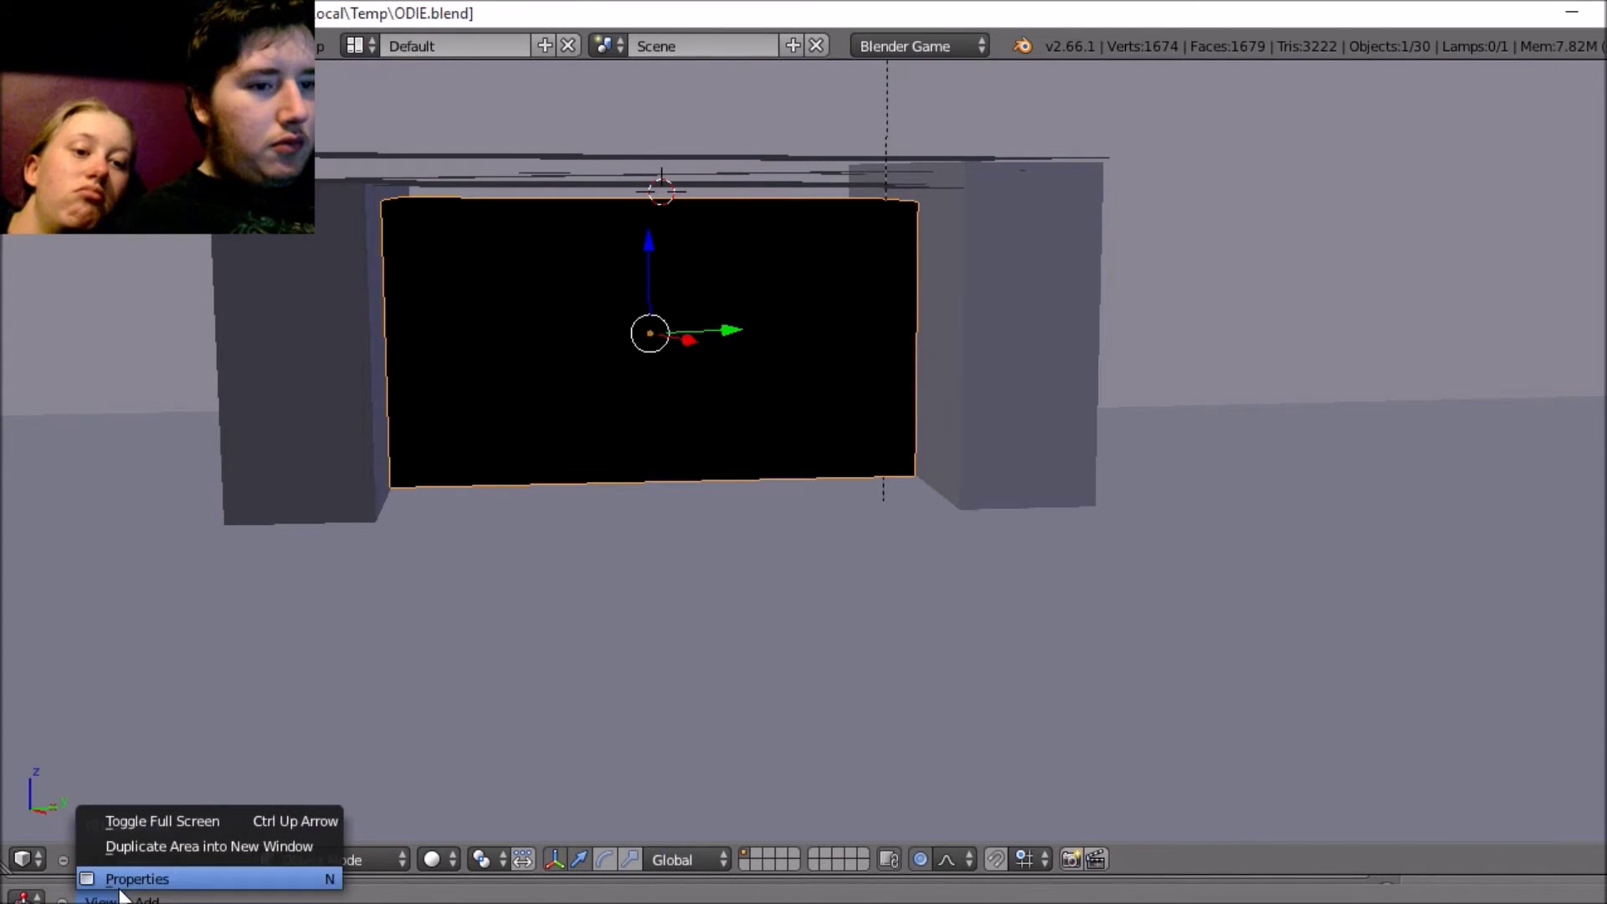
left_click(102, 859)
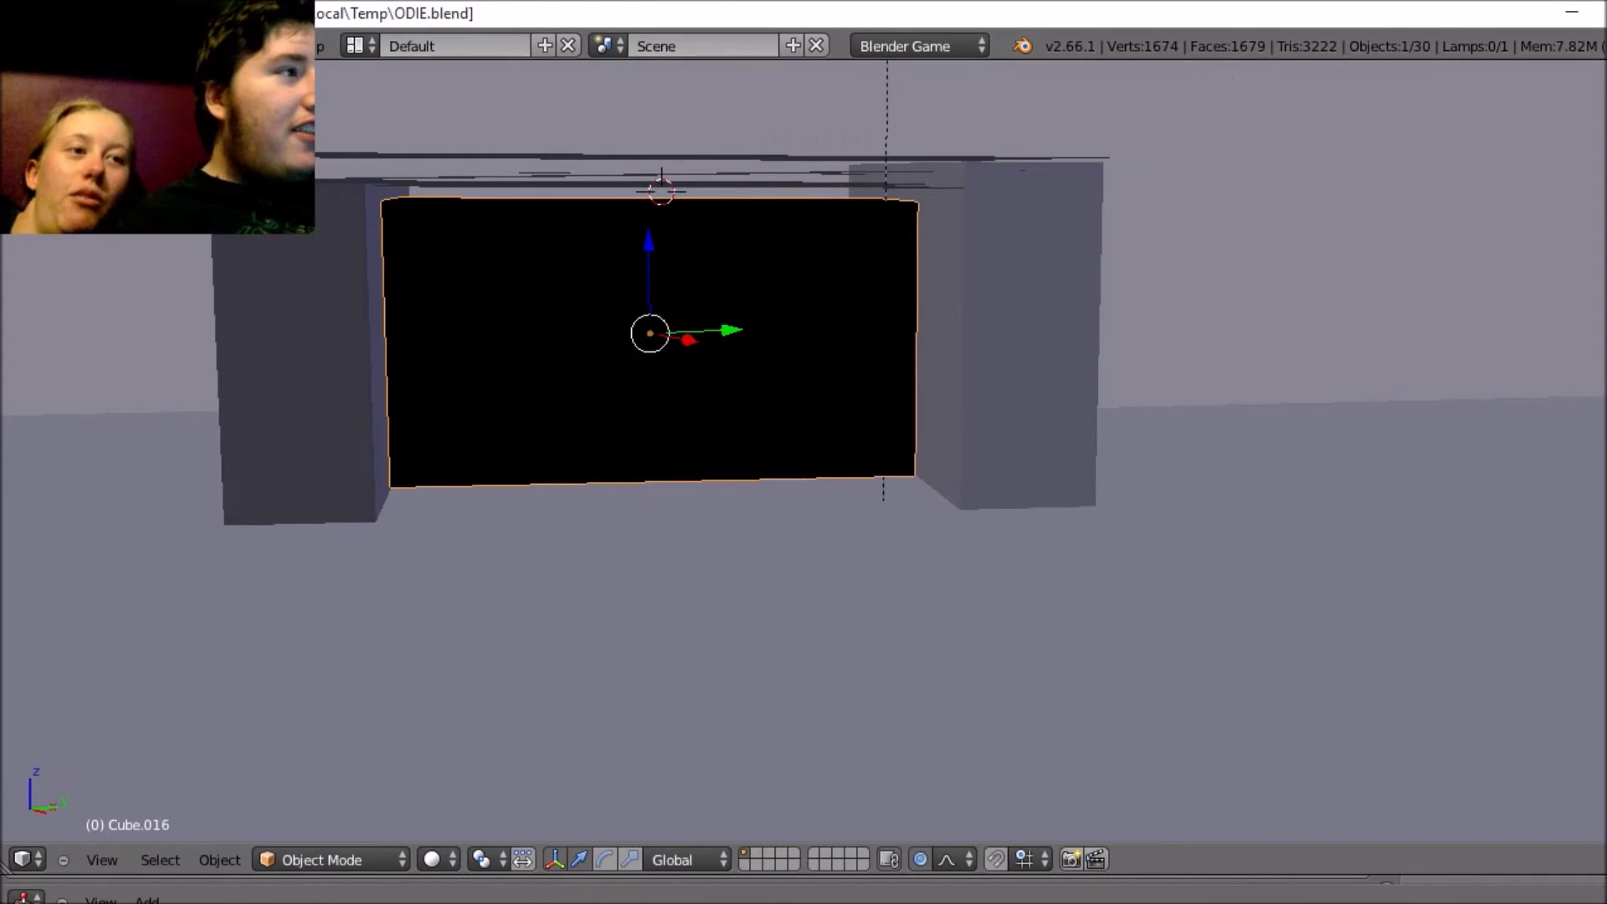
key("n")
left_click_drag(1429, 111, 1601, 113)
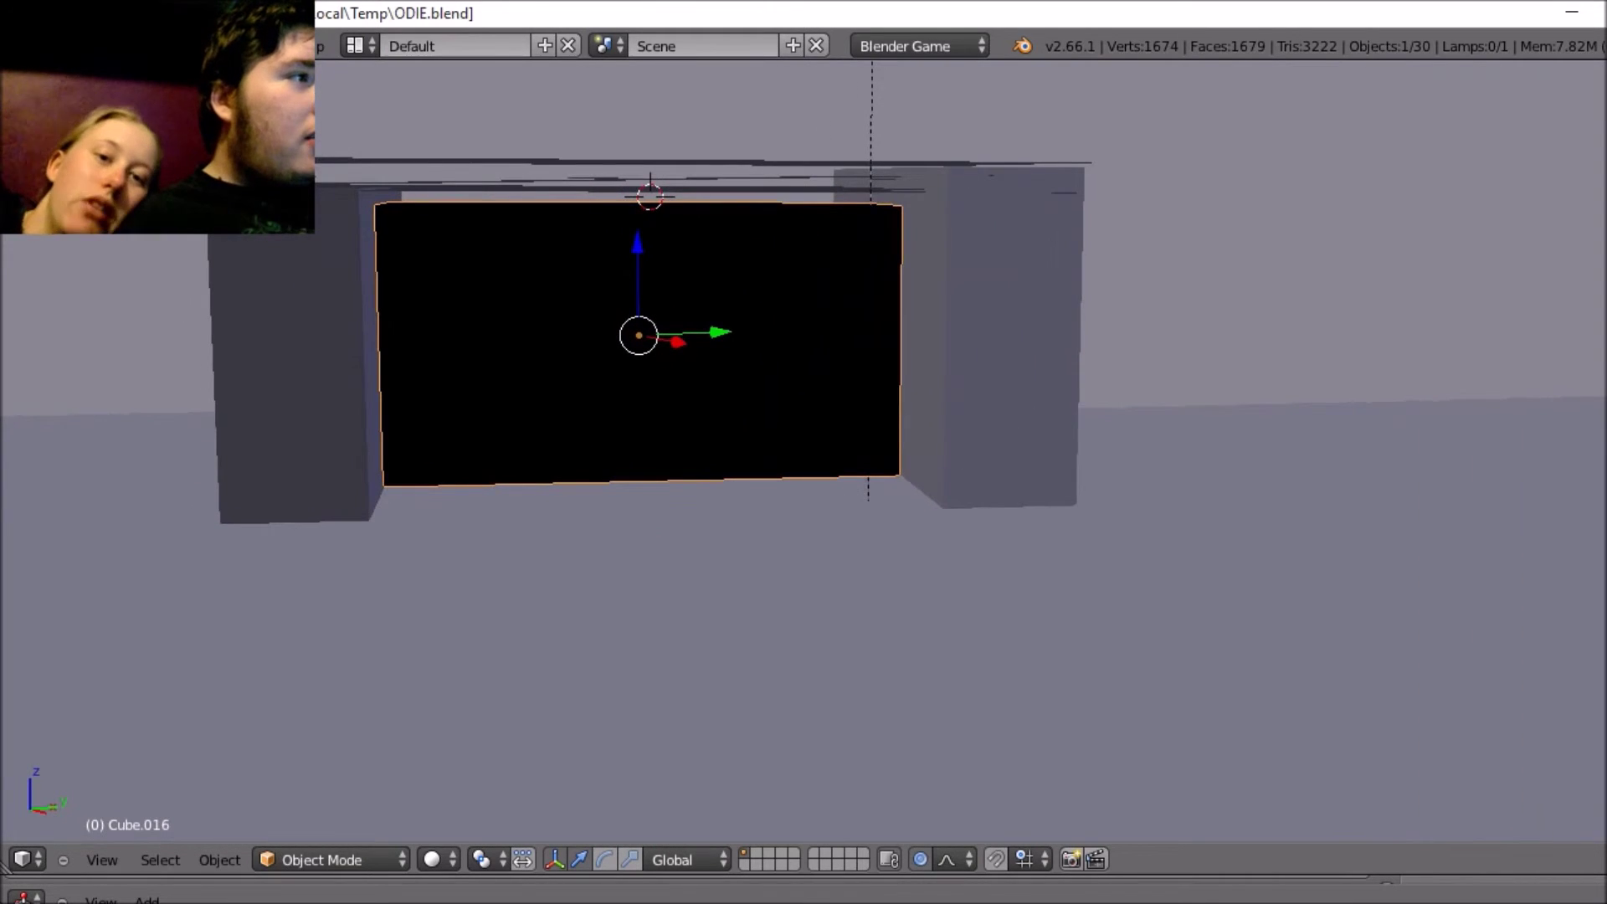
- View the scene through the active camera and start the game engine
left_click(103, 859)
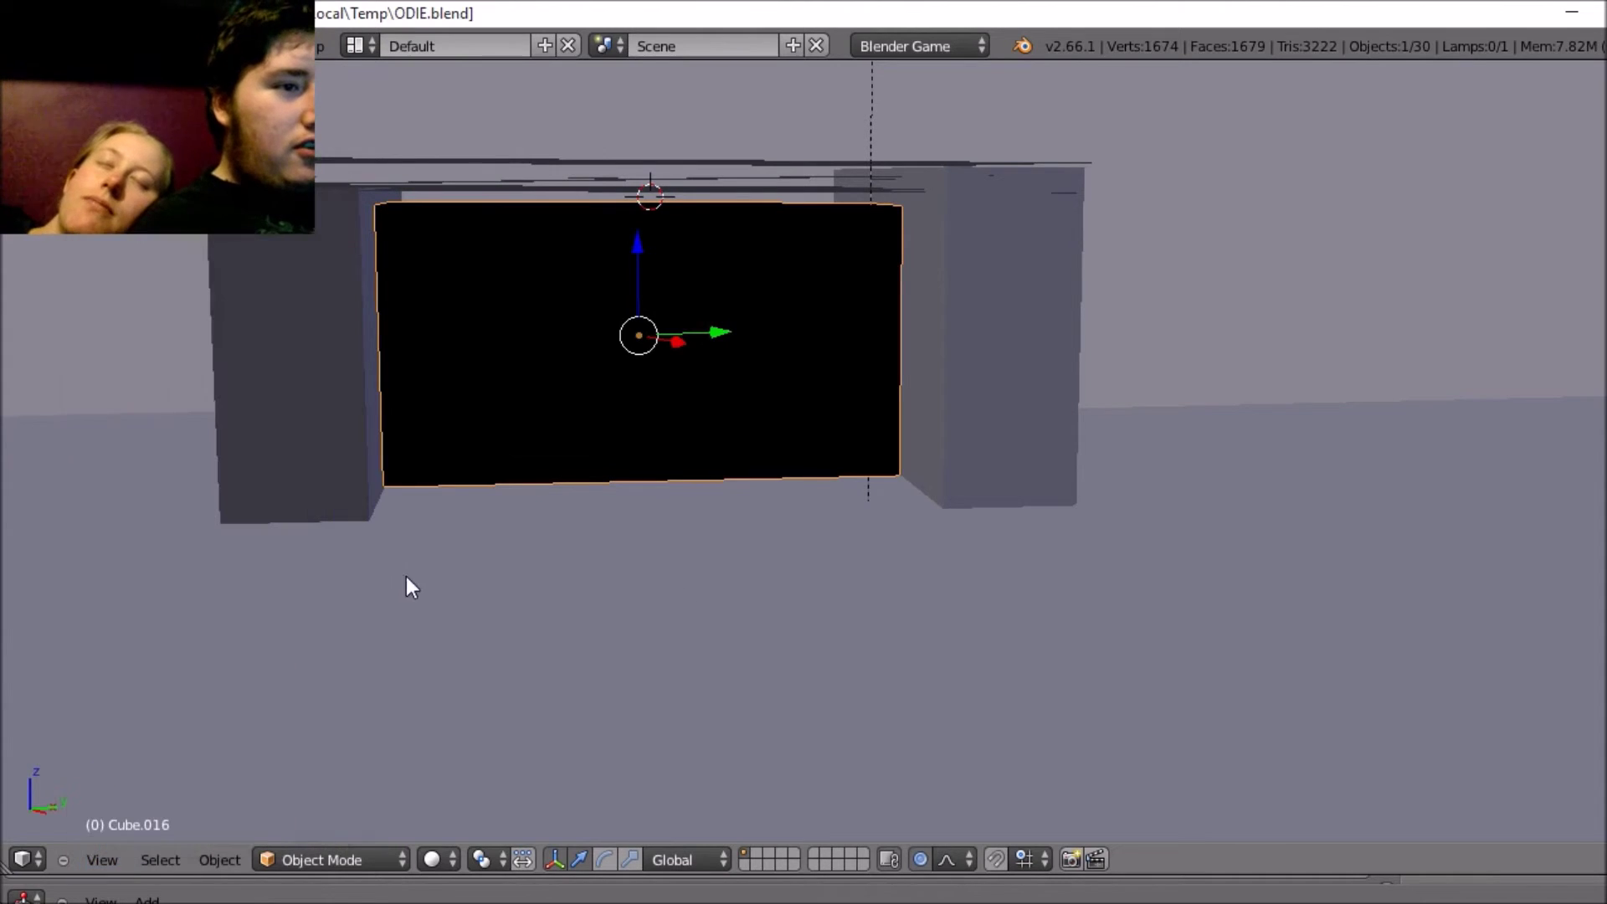
left_click(104, 859)
mouse_move(201, 601)
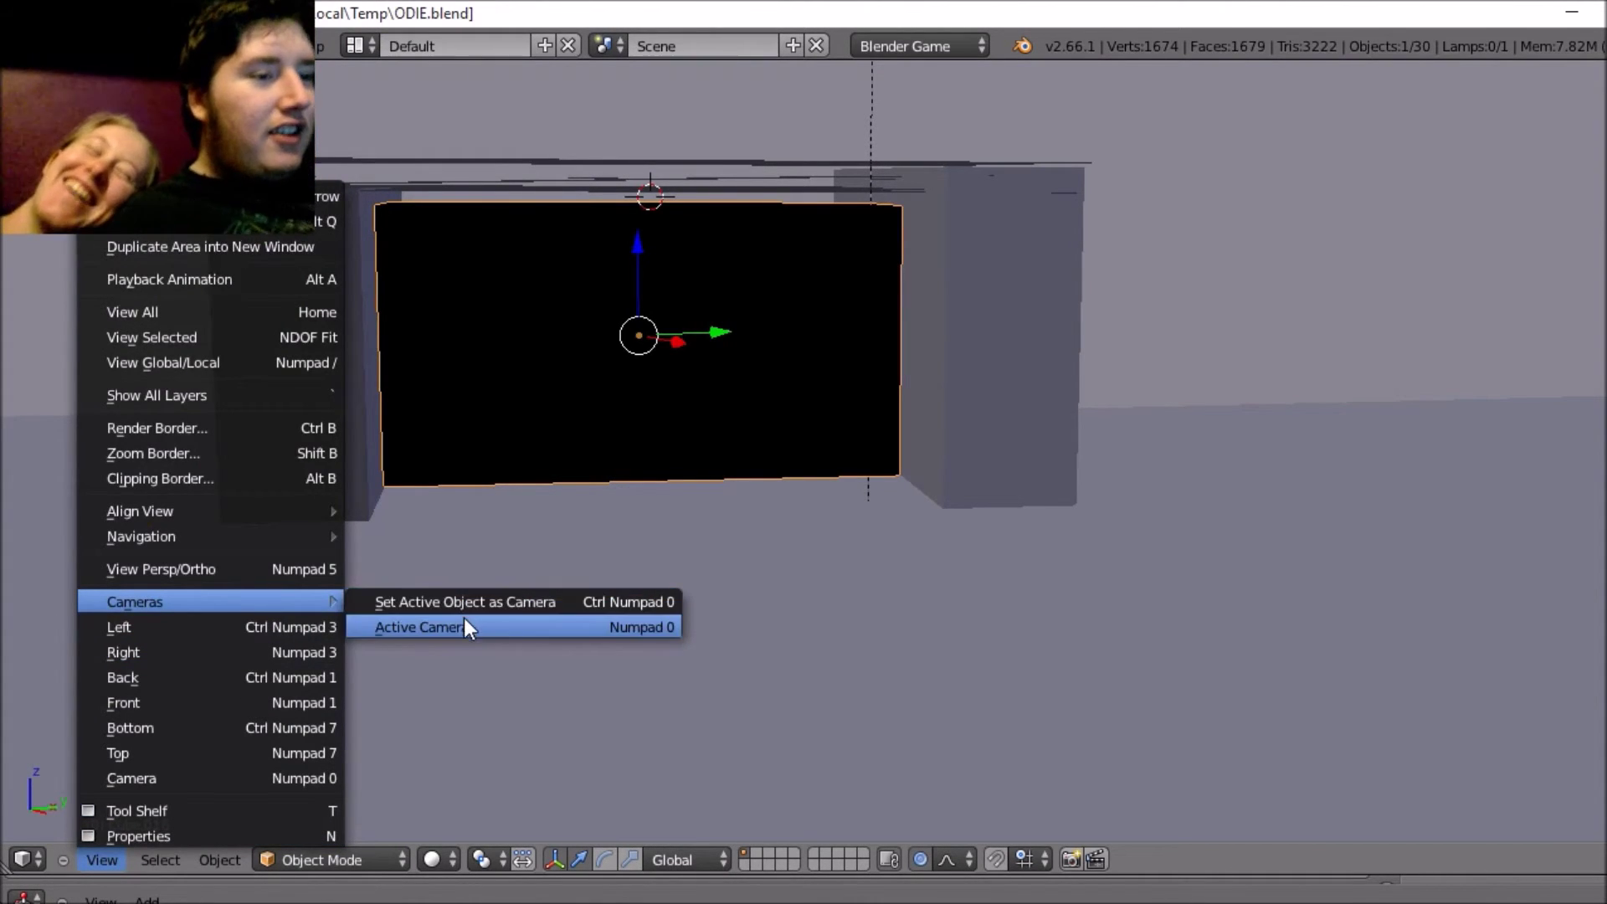
left_click(464, 626)
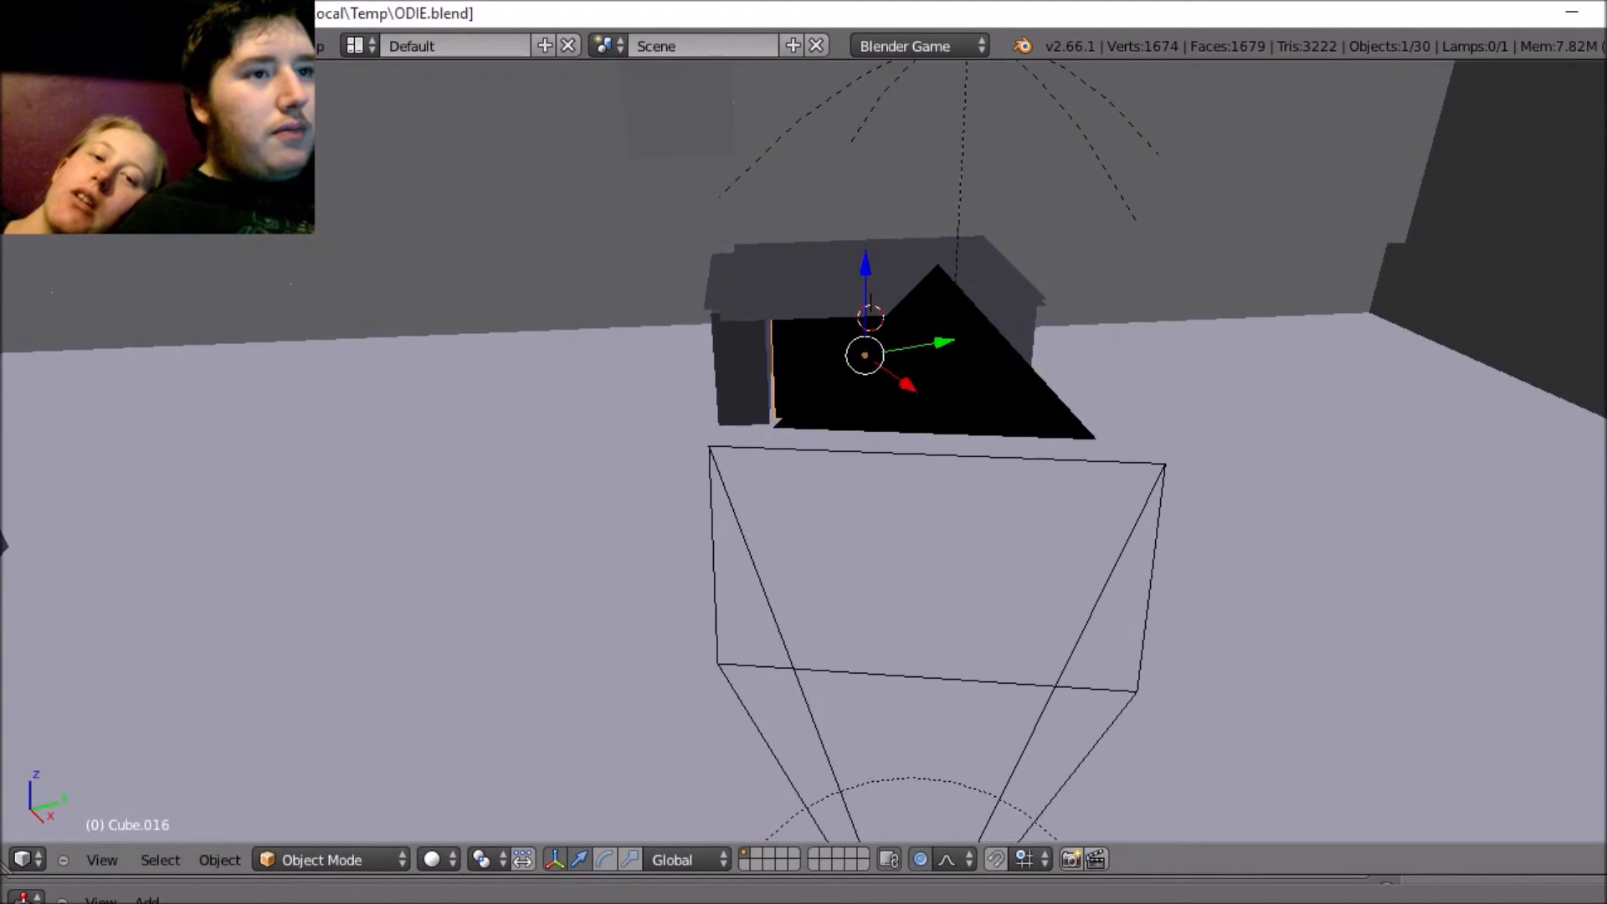
left_click(183, 45)
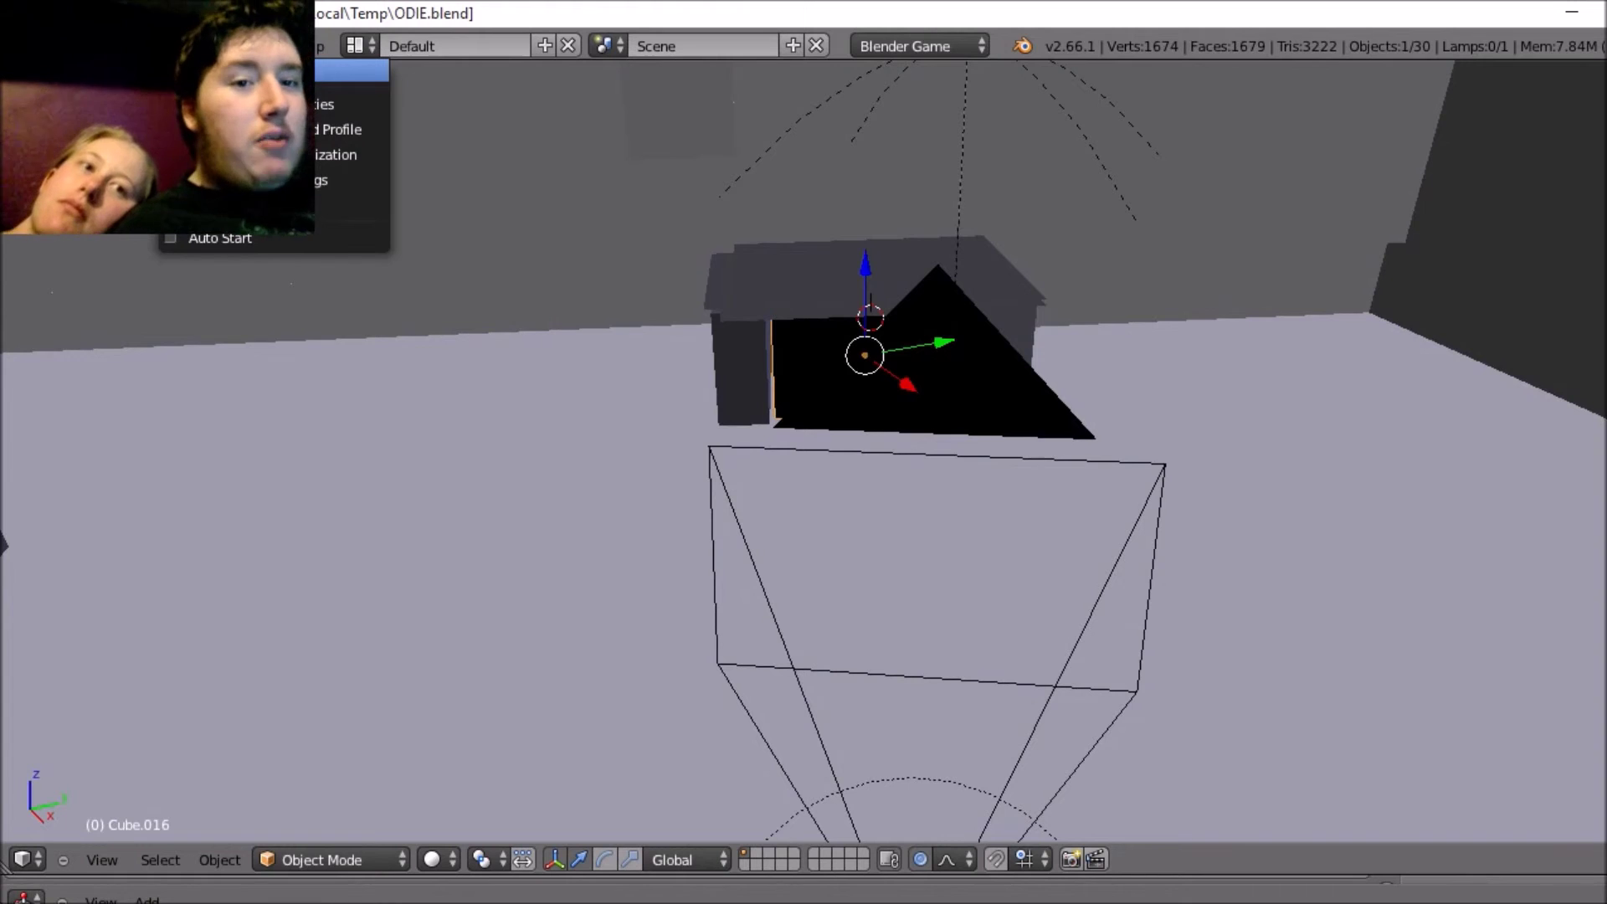
left_click(277, 72)
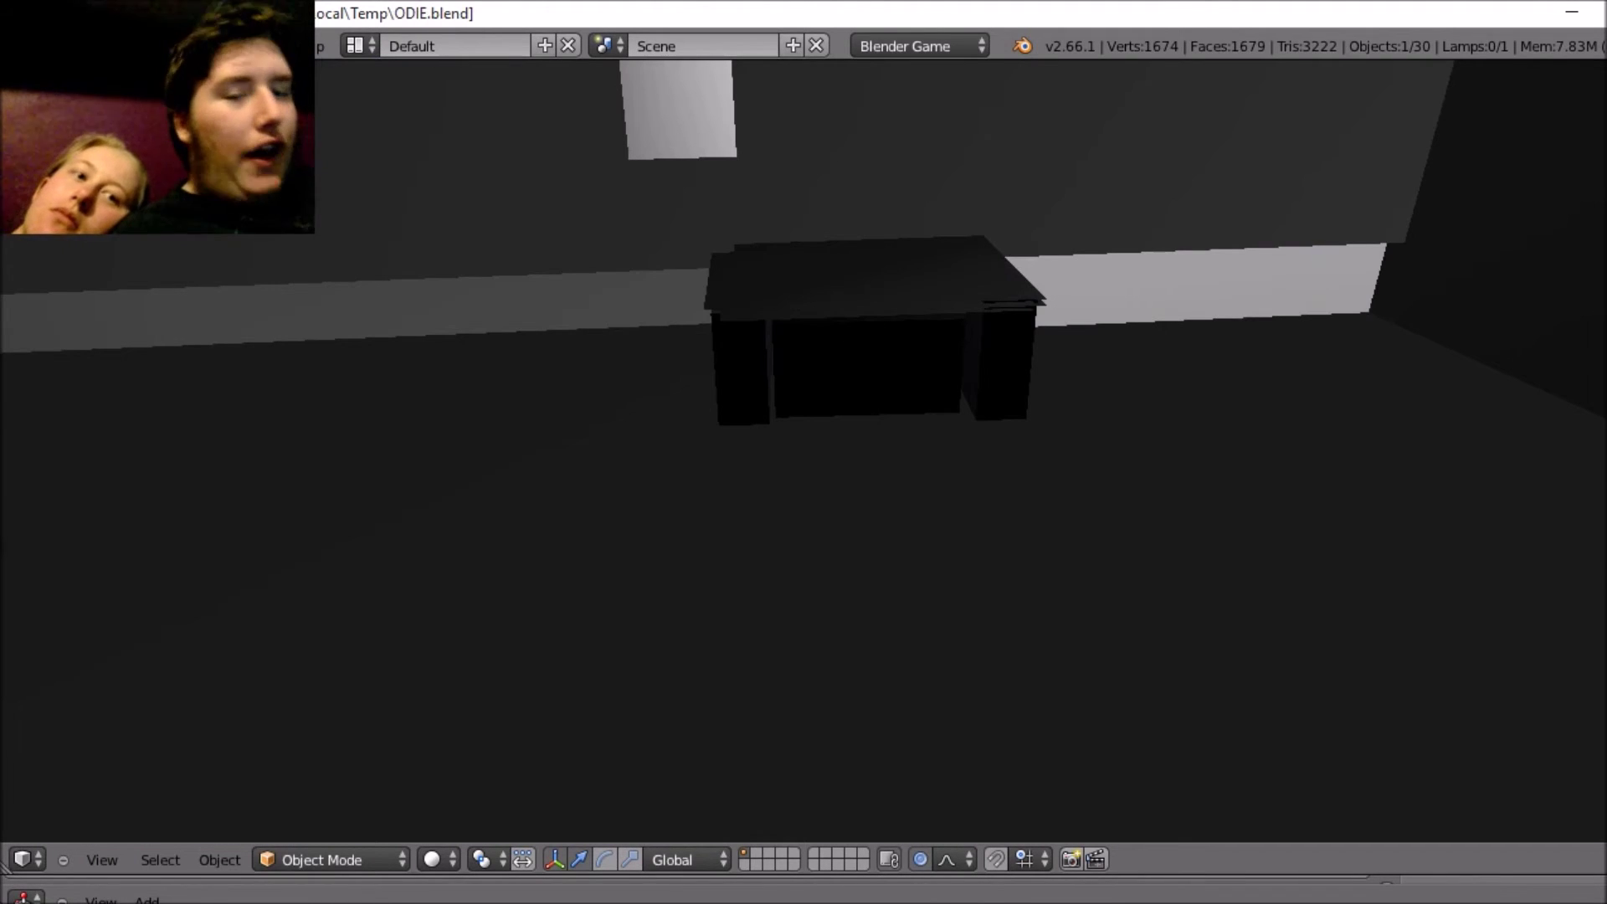